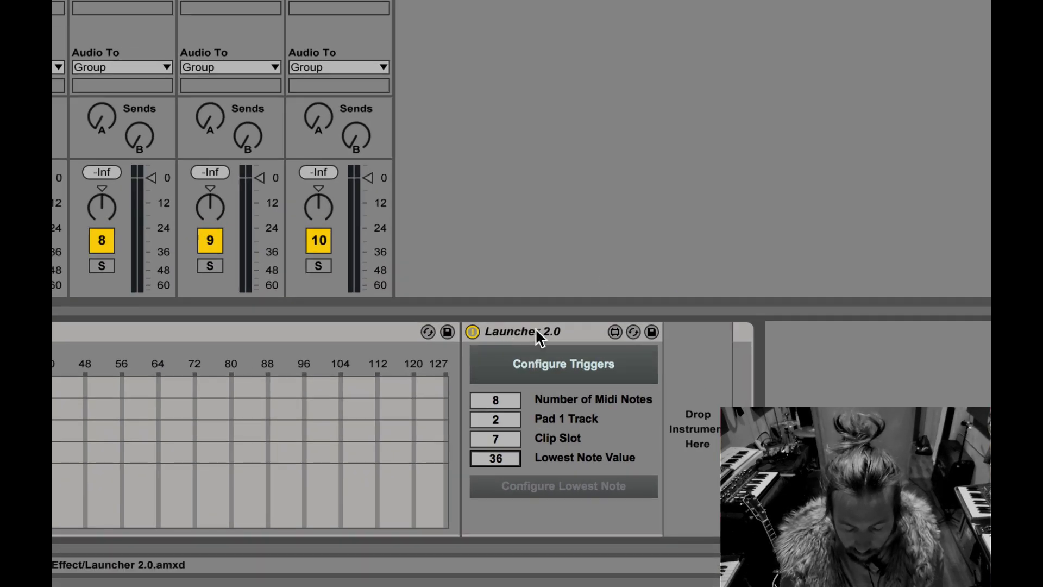
Move through the Clip 1, Launcher and Control tracks and select the Song 1 chain in the rack.
click(554, 390)
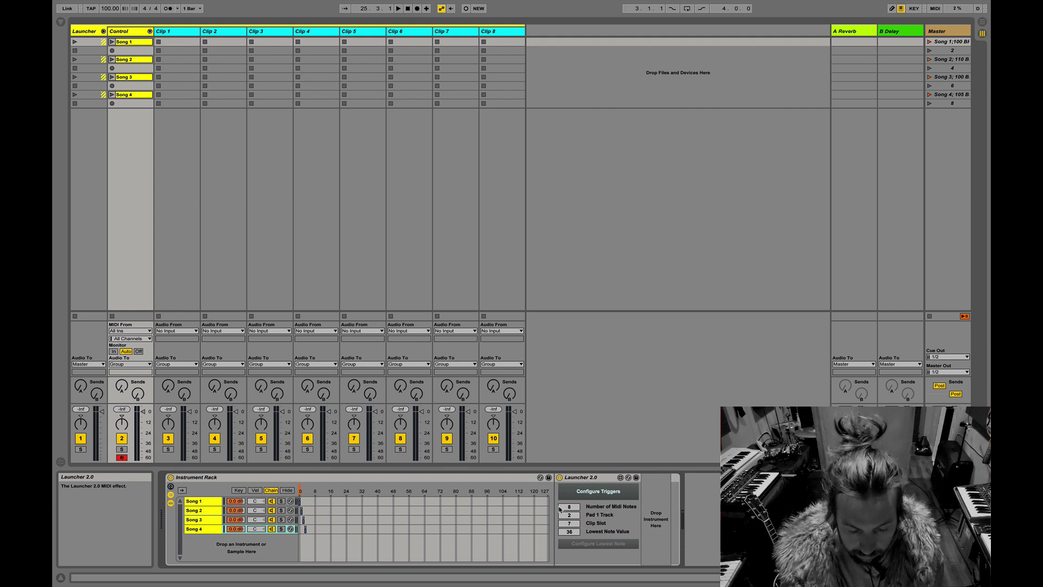
click(176, 34)
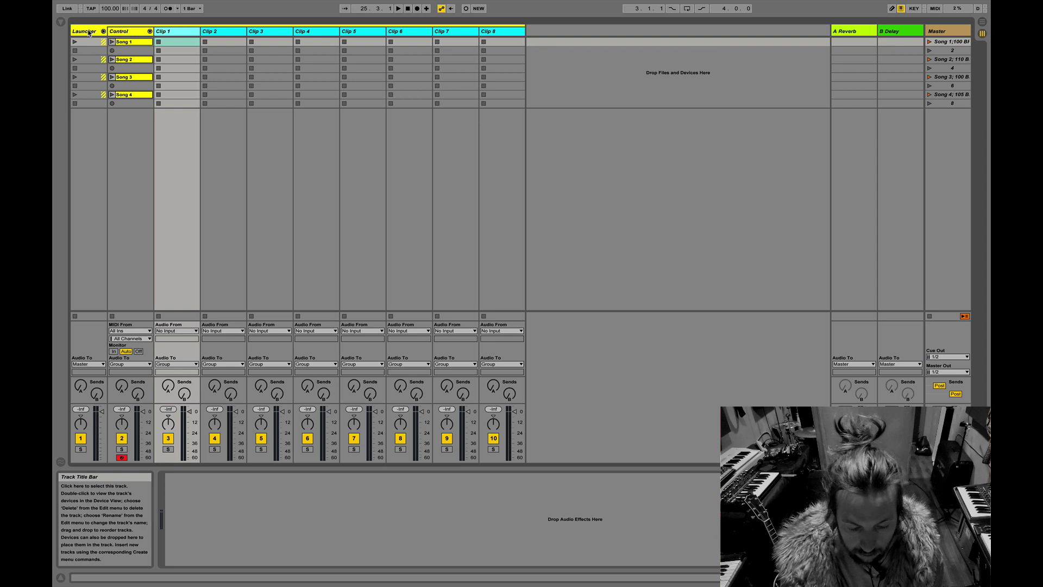
click(91, 31)
click(128, 33)
click(170, 32)
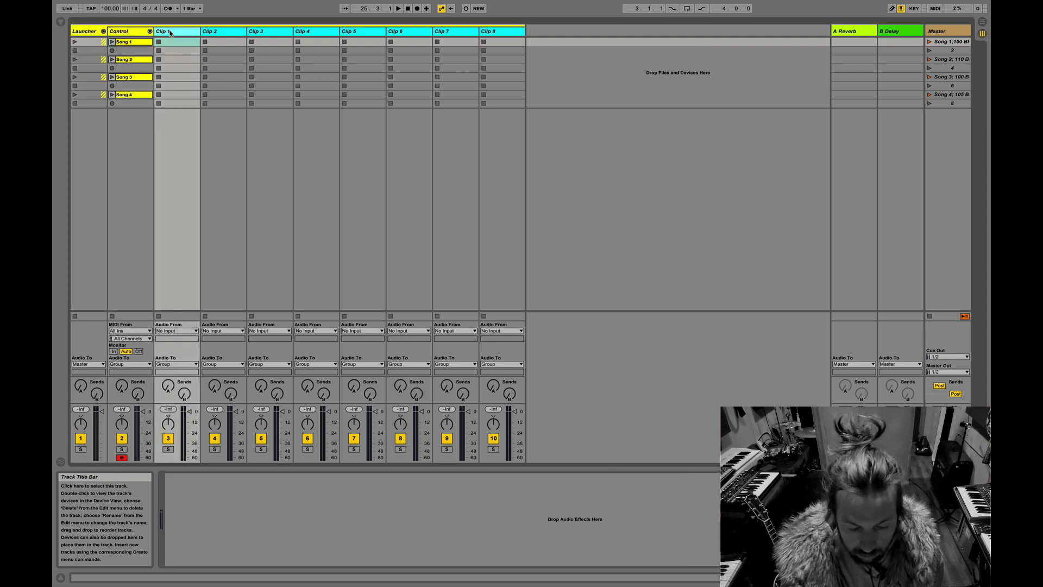
click(124, 31)
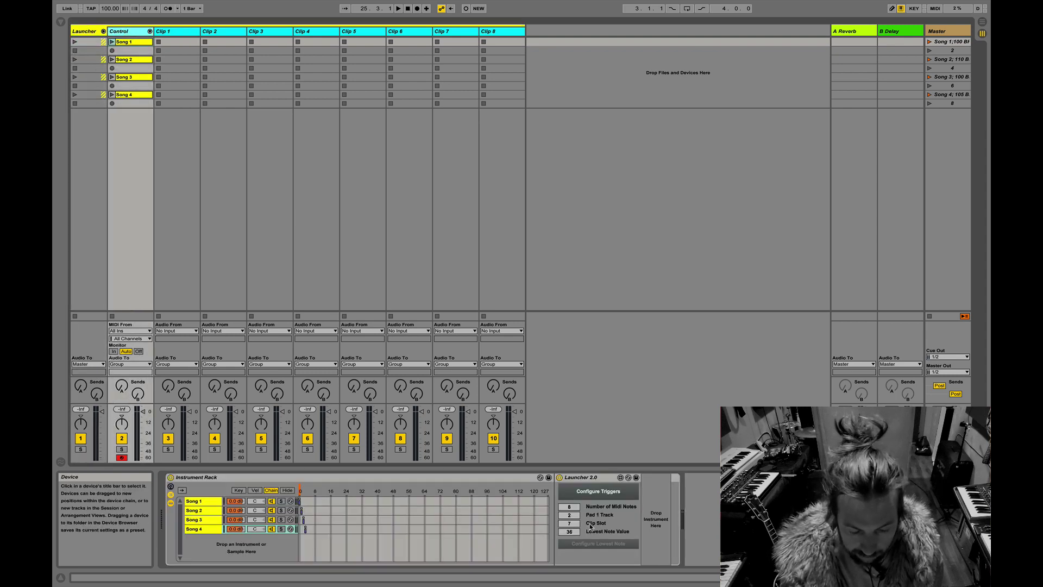
click(193, 501)
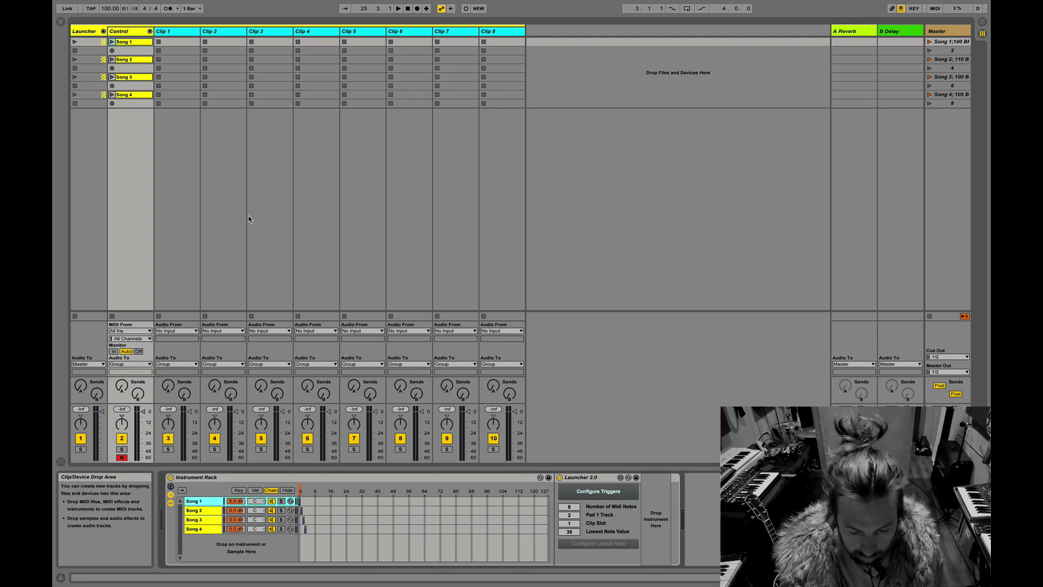
Check the Clip 1–3 clip slots, then begin setting Launcher 2.0's lowest trigger note to 37.
click(171, 42)
click(233, 45)
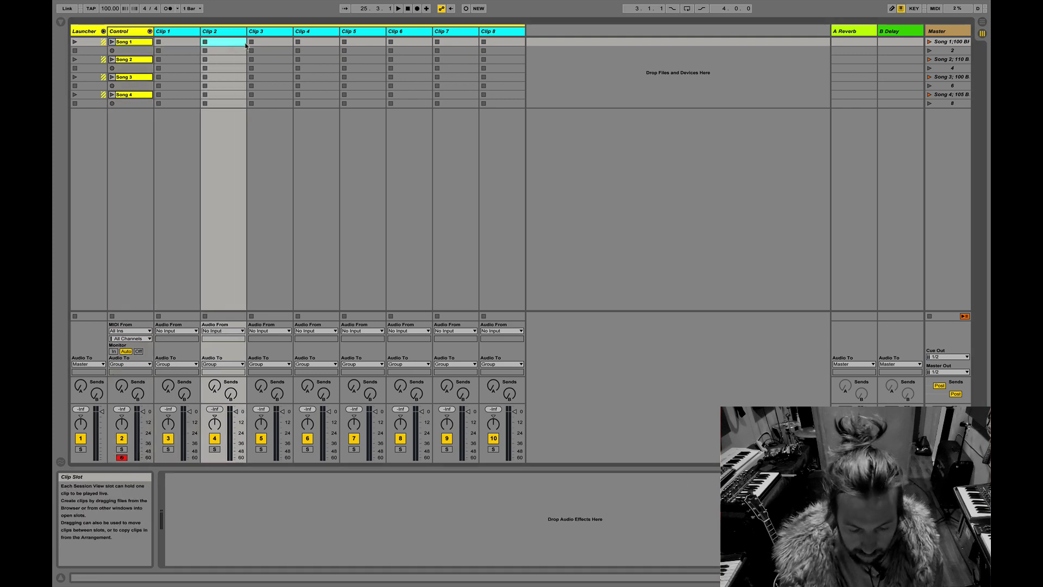
click(265, 43)
click(126, 31)
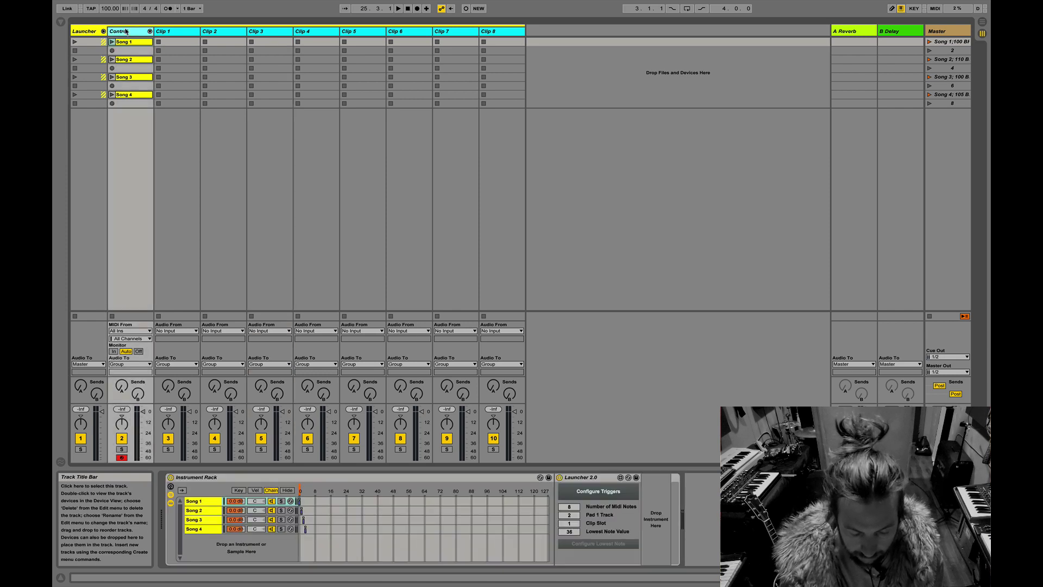
click(171, 43)
click(172, 51)
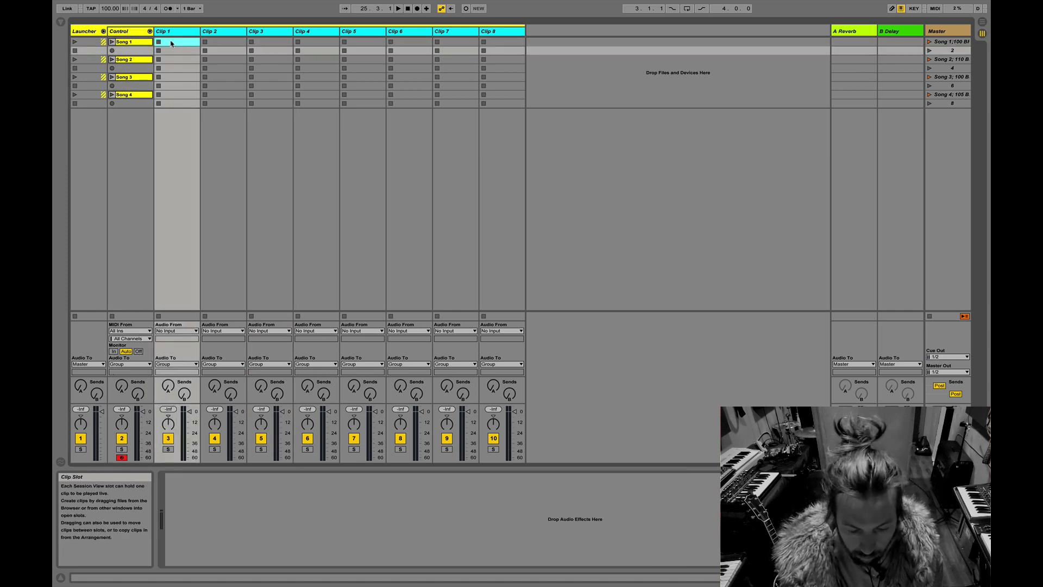
click(133, 32)
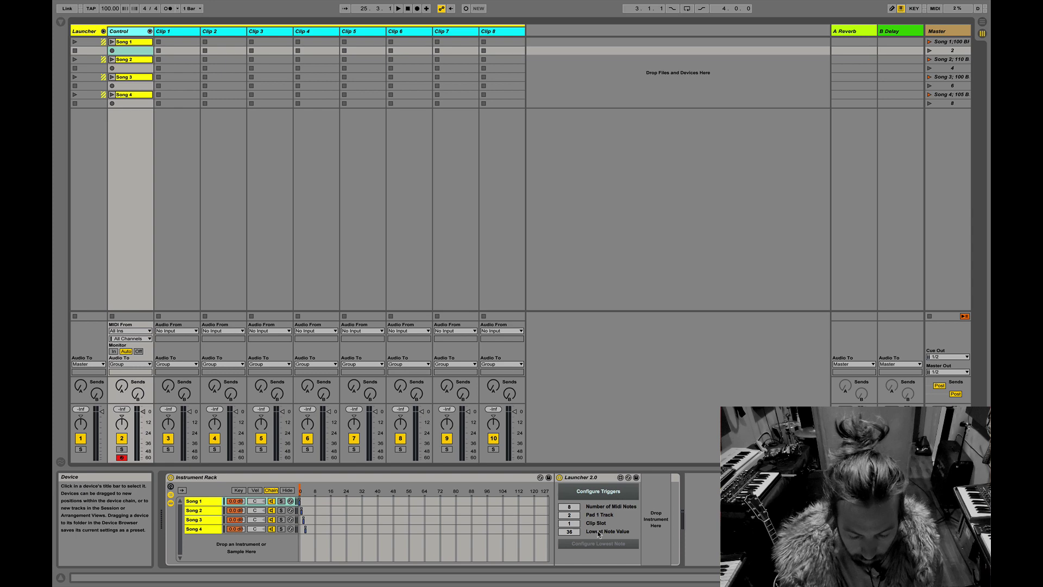
click(598, 478)
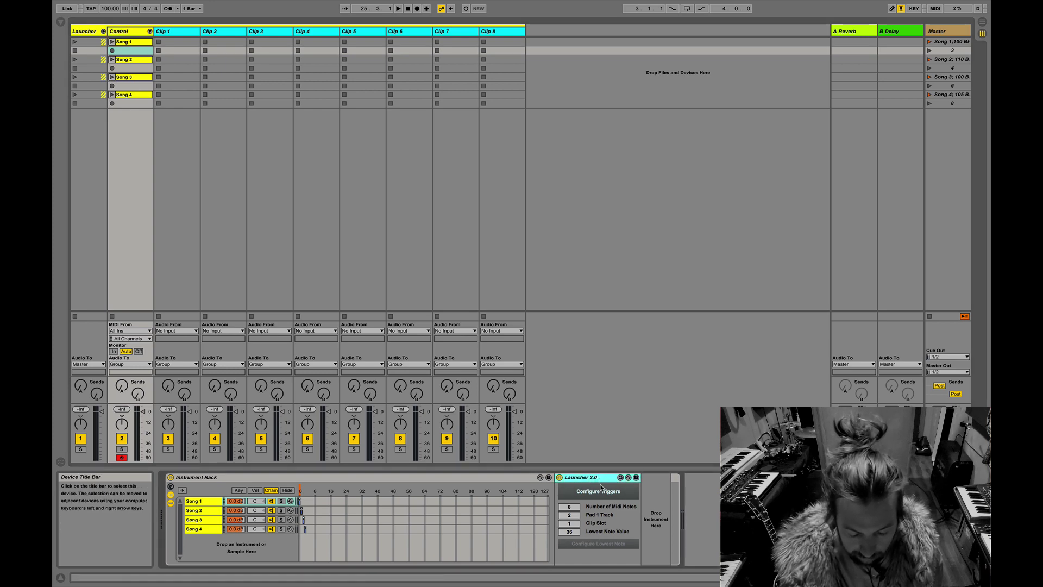
click(606, 545)
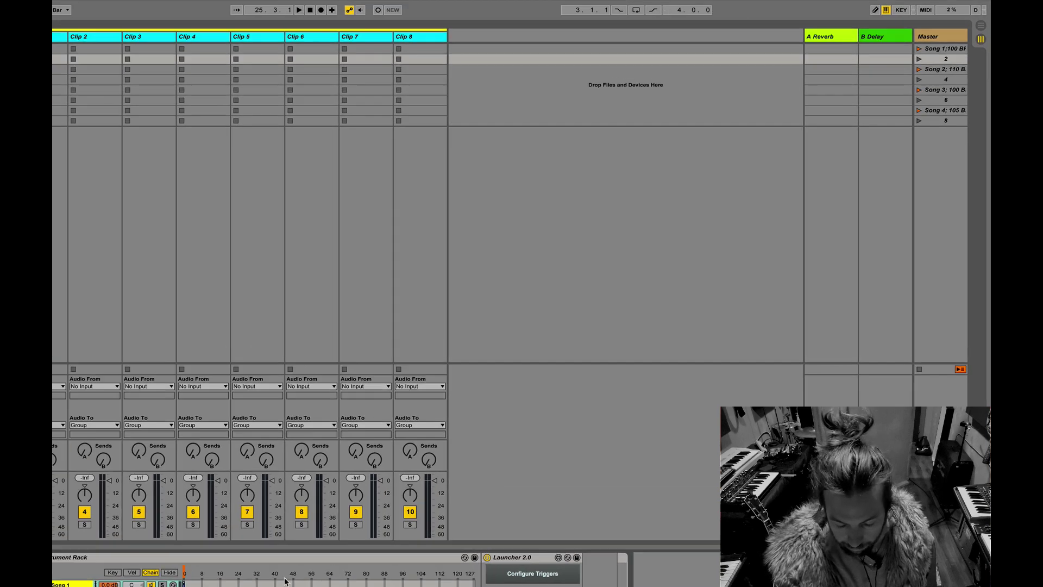
Check the 1–4 scene keys in Key Map mode, then press 2 to launch Song 2 at 110 BPM.
key(ctrl+k)
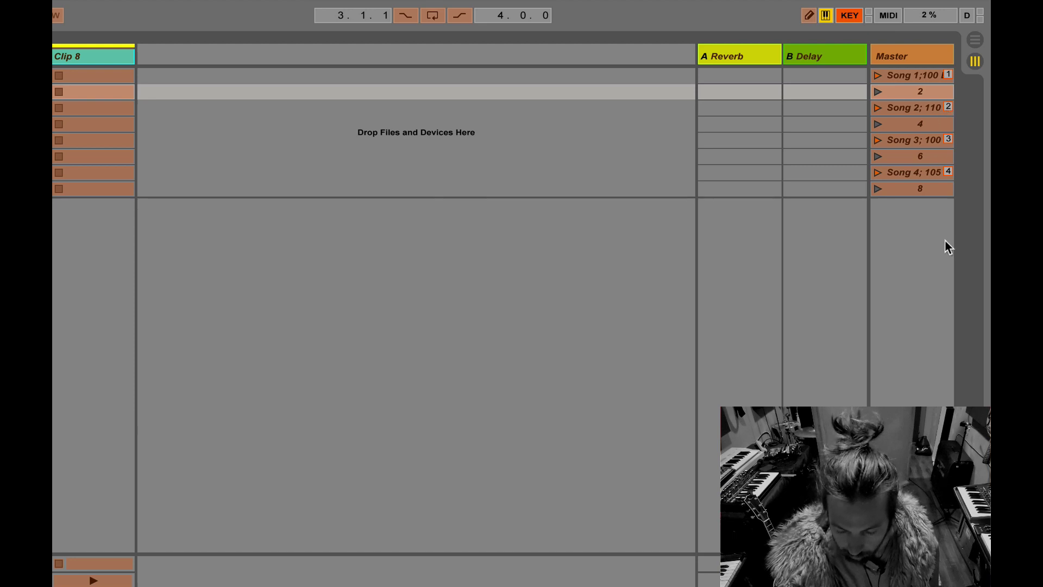
key(ctrl+k)
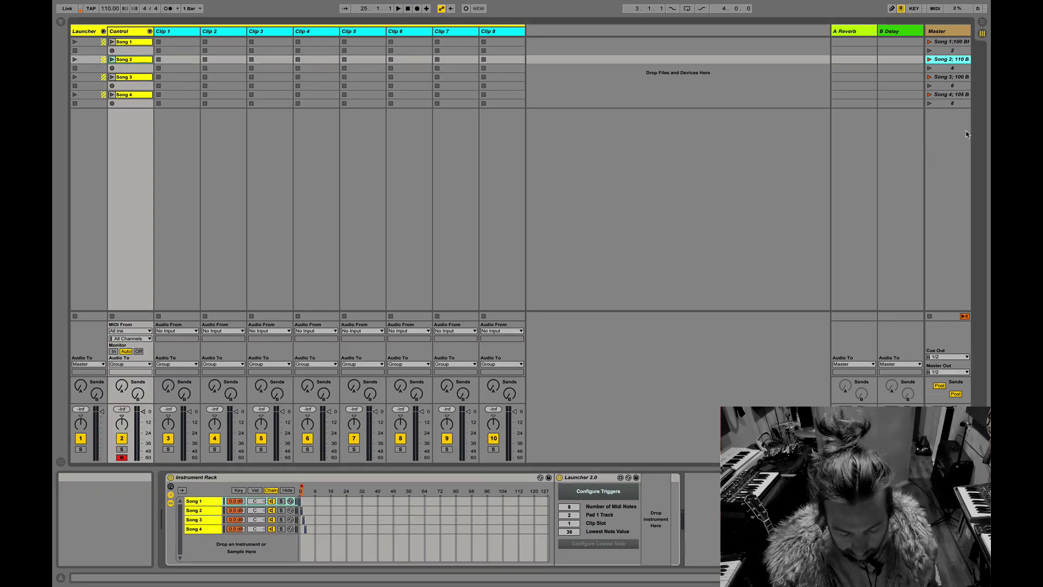
key(2)
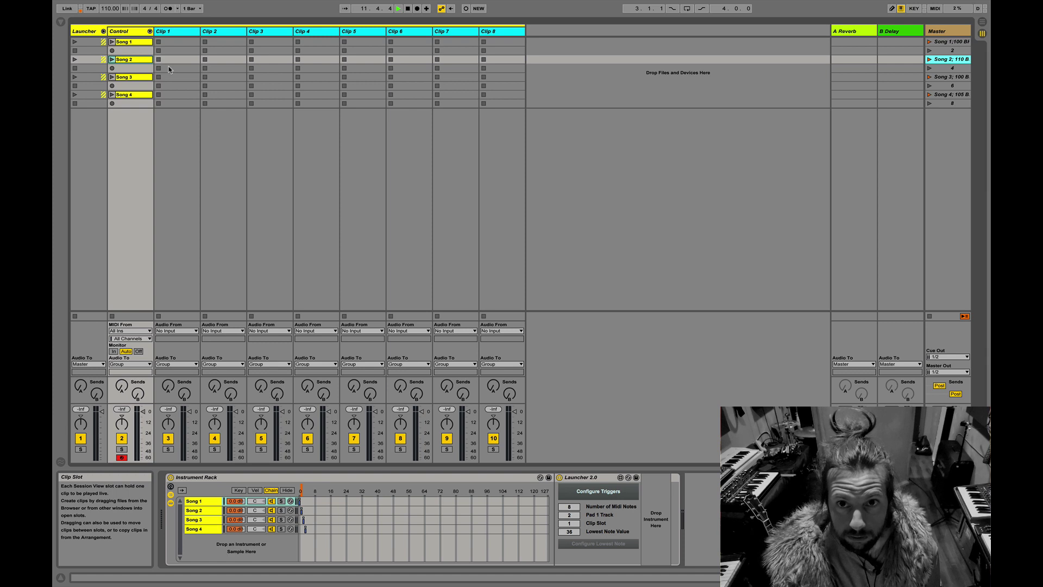
Open Launcher 2.0's [config] window showing all eight clip slots set to launch.
click(598, 492)
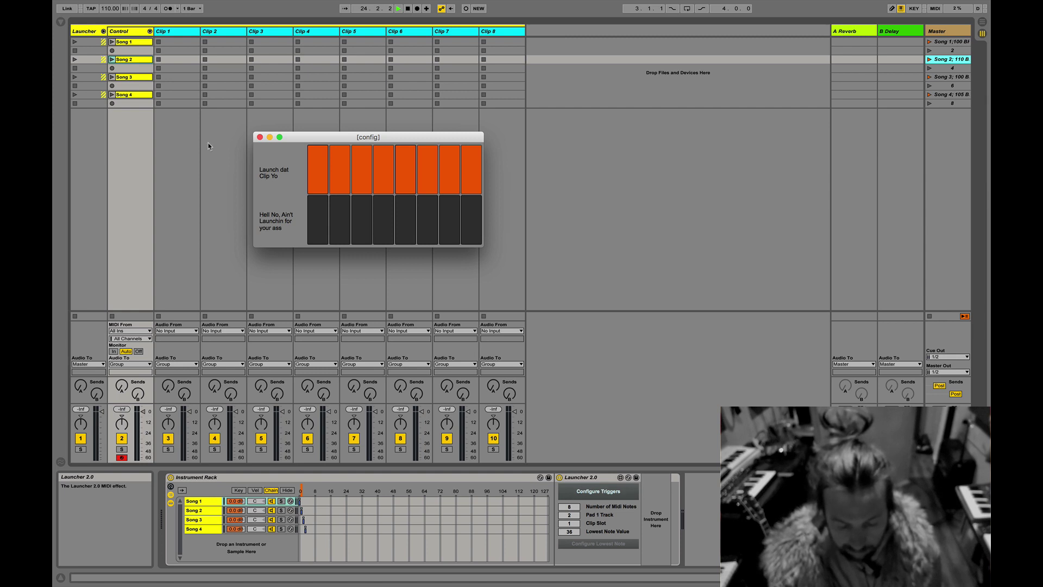
Toggle the first trigger off, select the Song 2 chain, then set the first trigger back to launch.
click(322, 221)
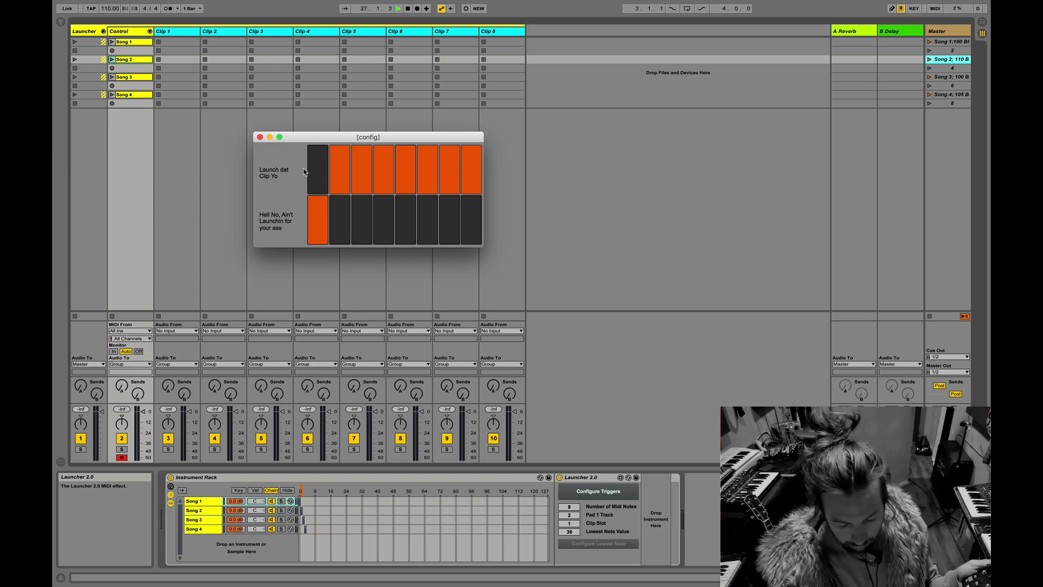
click(177, 508)
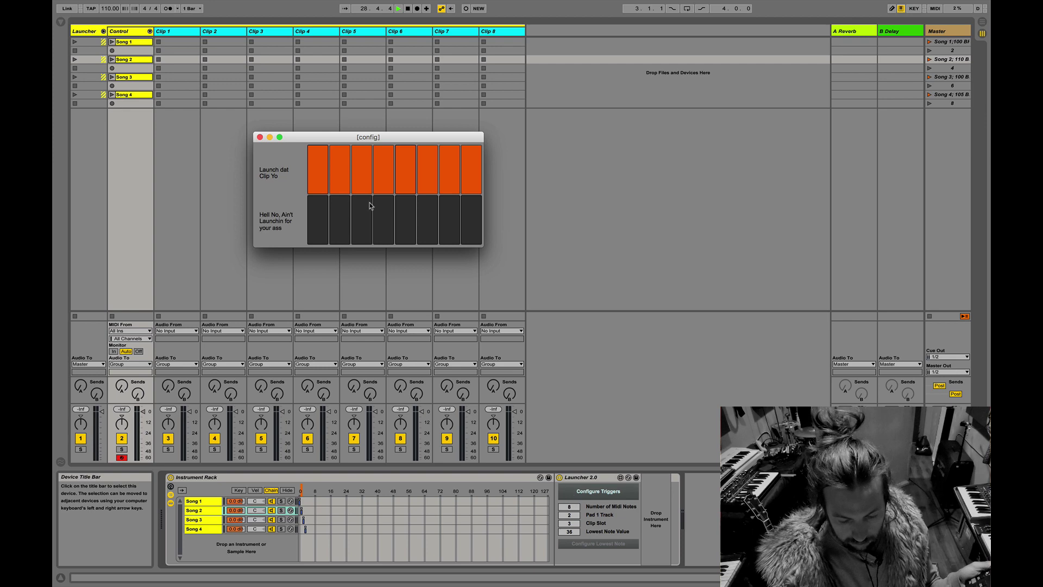
click(325, 234)
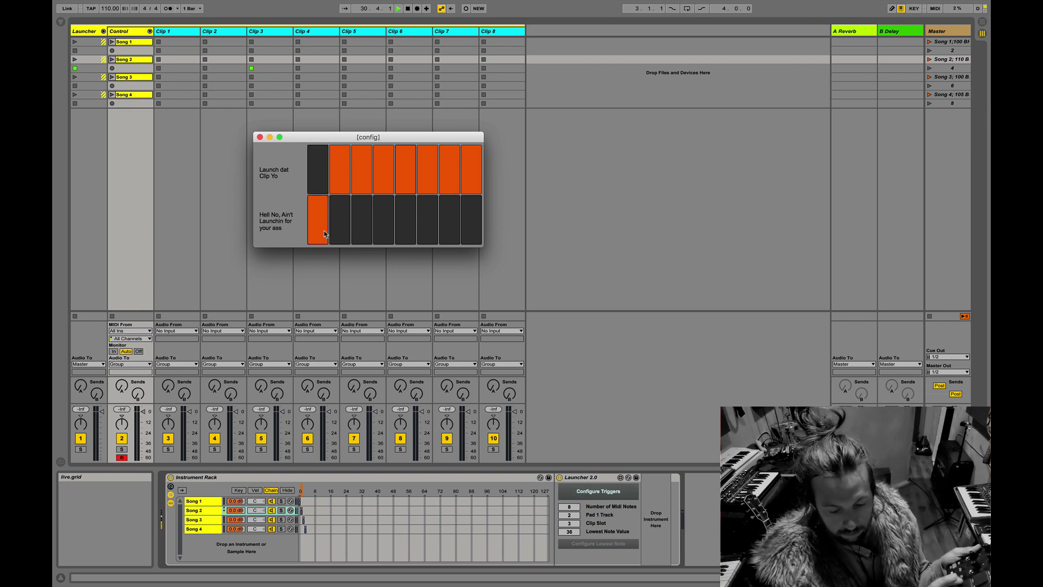
click(323, 172)
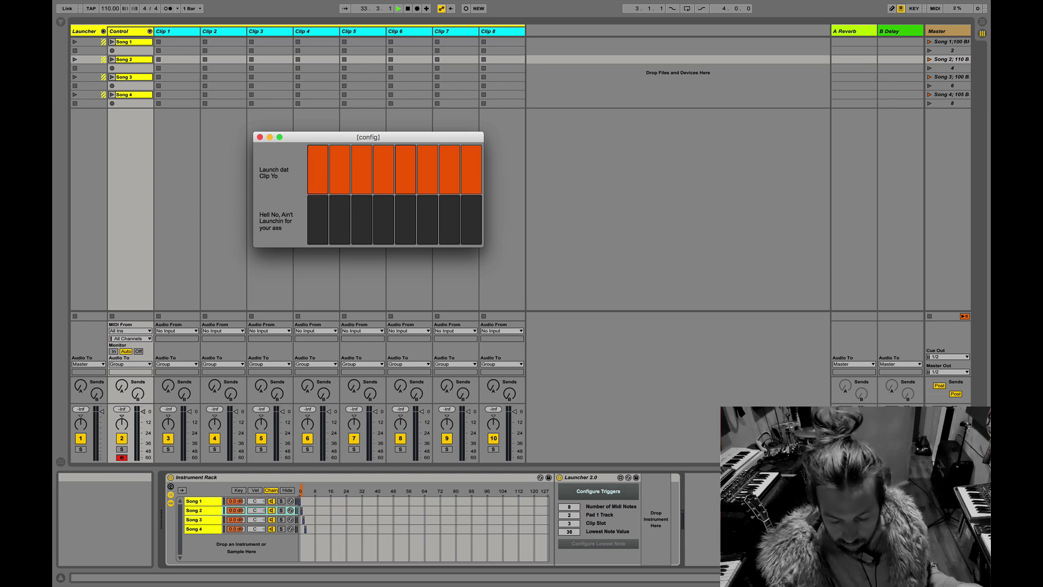
Drag Kit-Core 808.adg from the Browser's Drums into the Control track after Launcher 2.0.
click(669, 522)
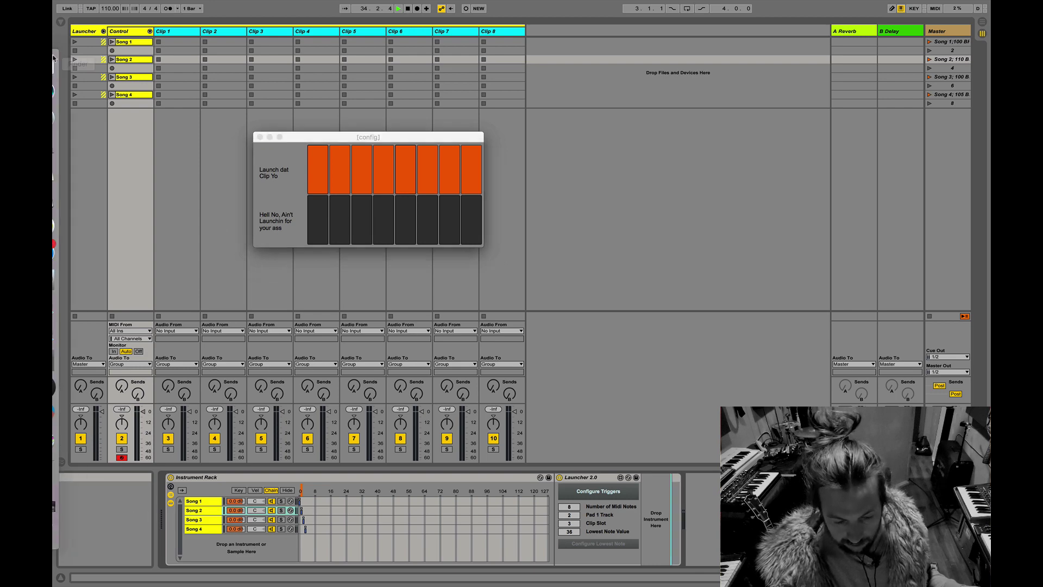
click(61, 22)
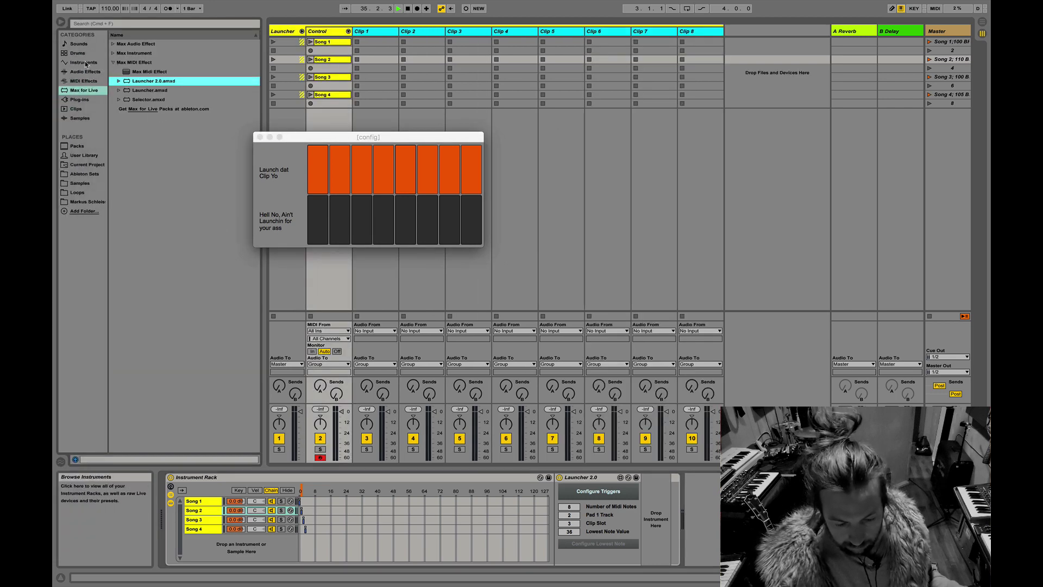
click(84, 62)
click(119, 63)
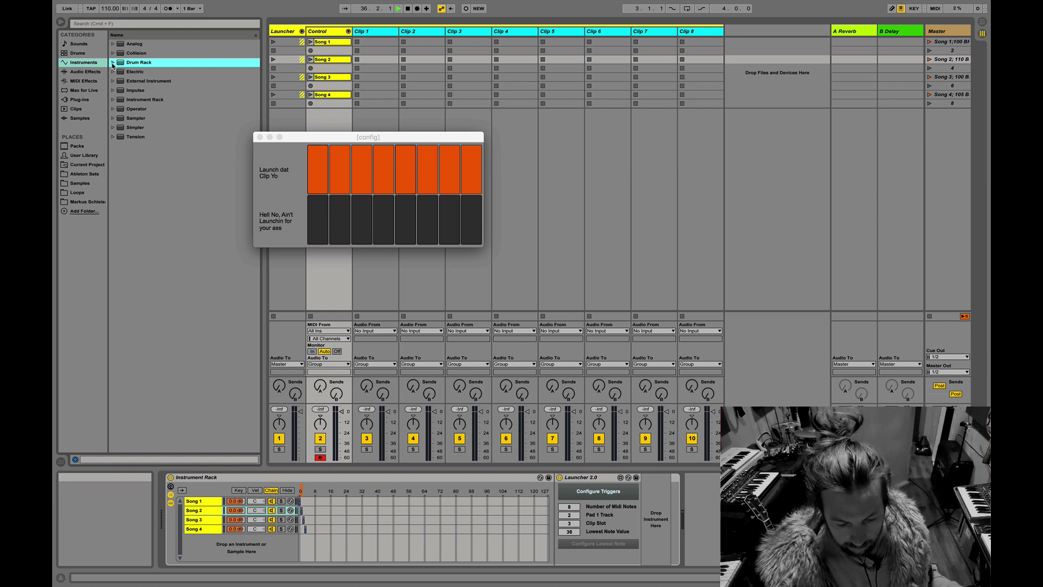
click(78, 53)
drag(144, 81, 617, 523)
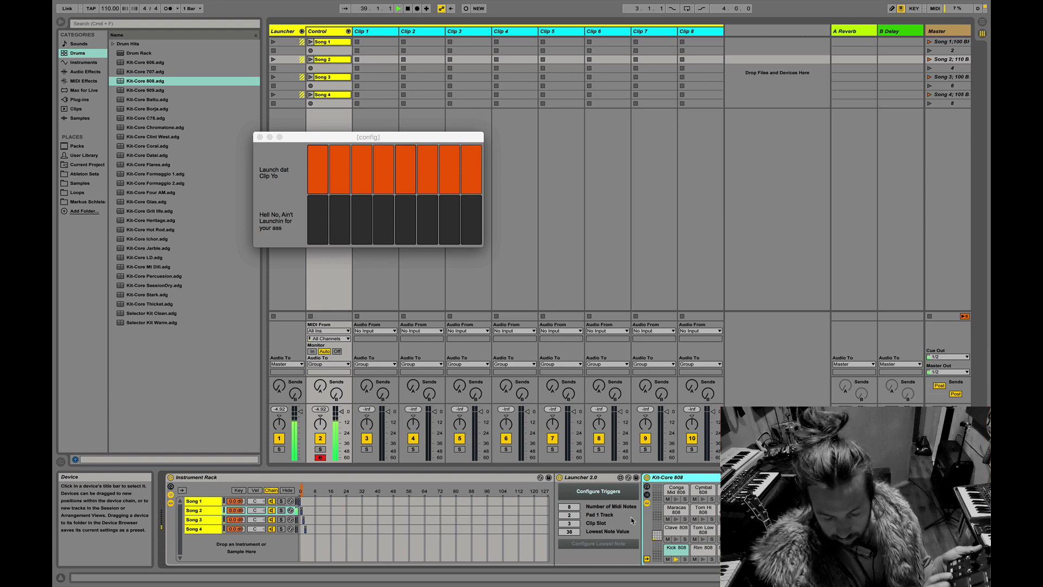